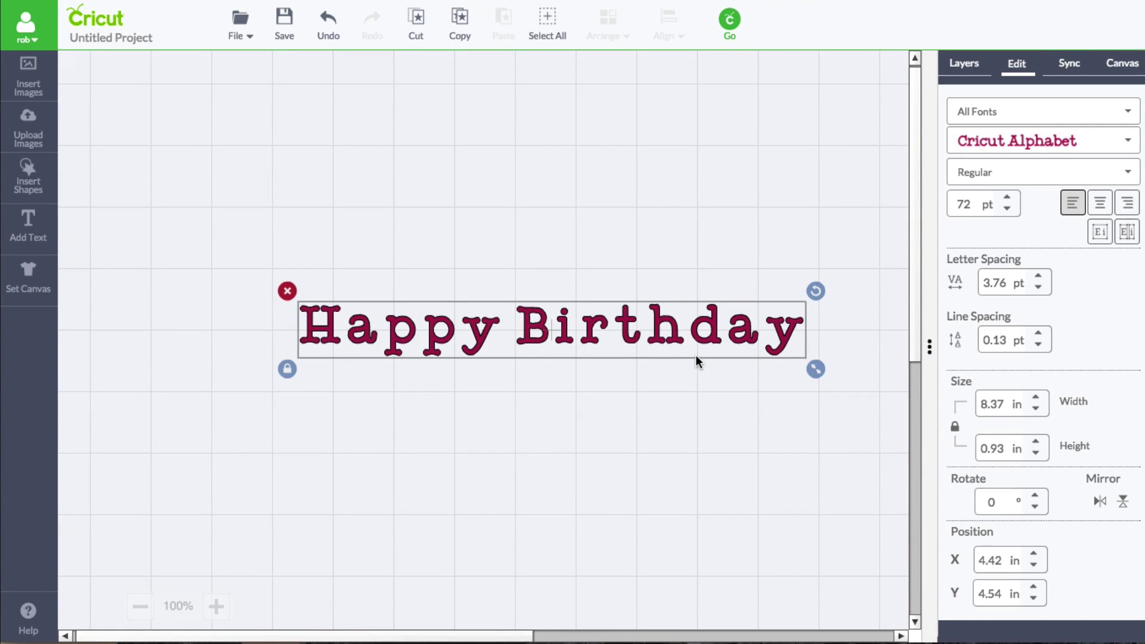
# In Layers, briefly reveal then re-hide the teal shadow layer, and select the Happy Birthday text
pyautogui.click(964, 63)
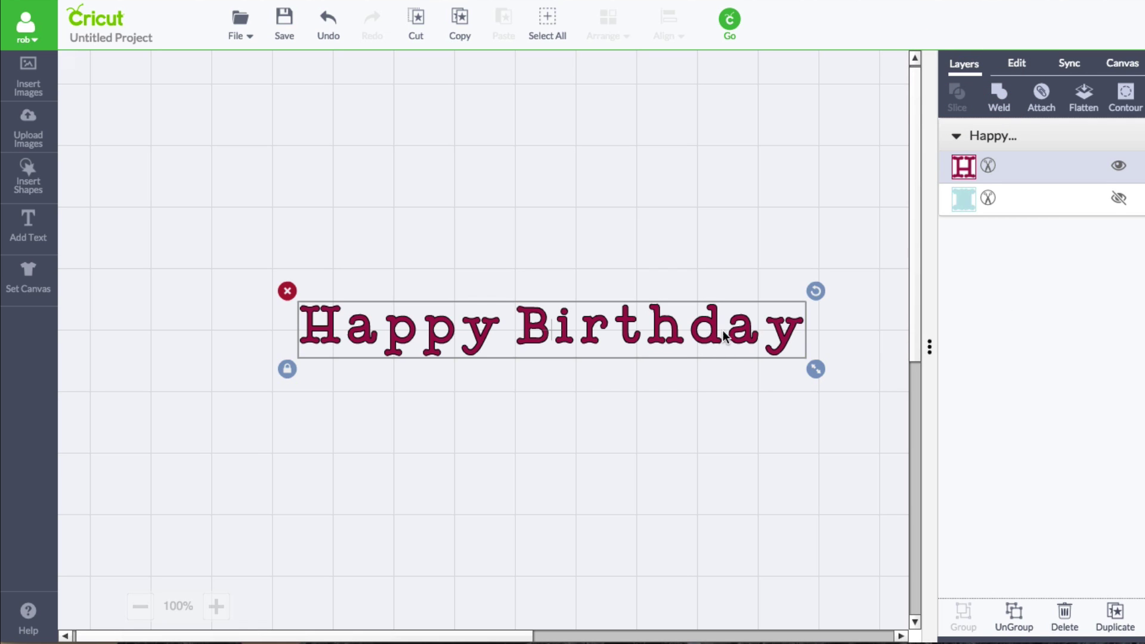
pyautogui.click(1119, 199)
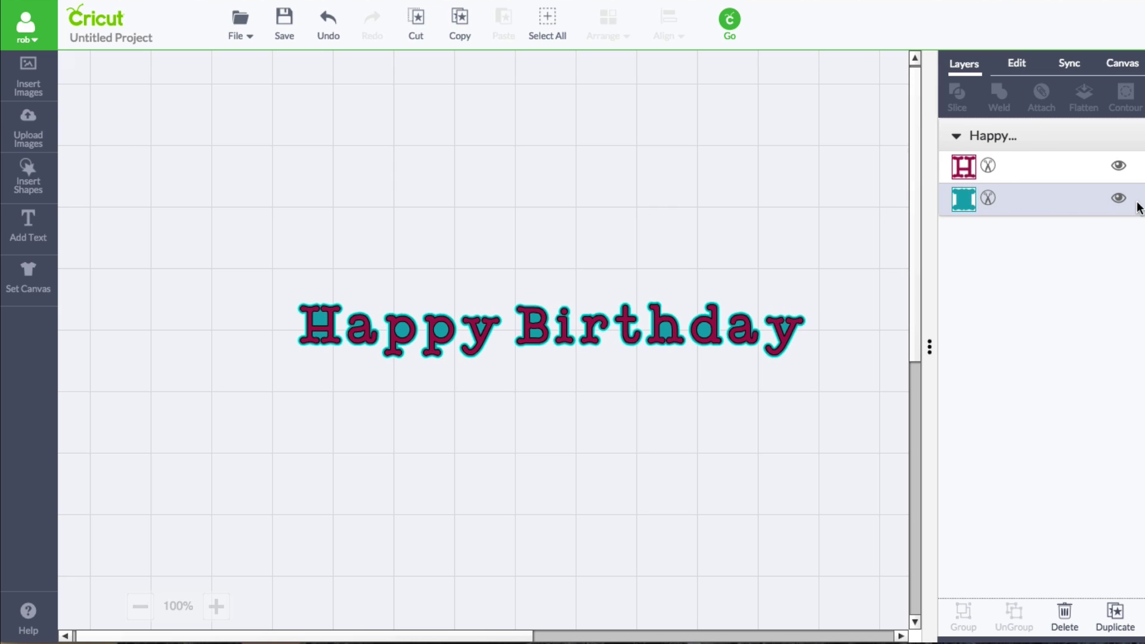
pyautogui.click(1119, 199)
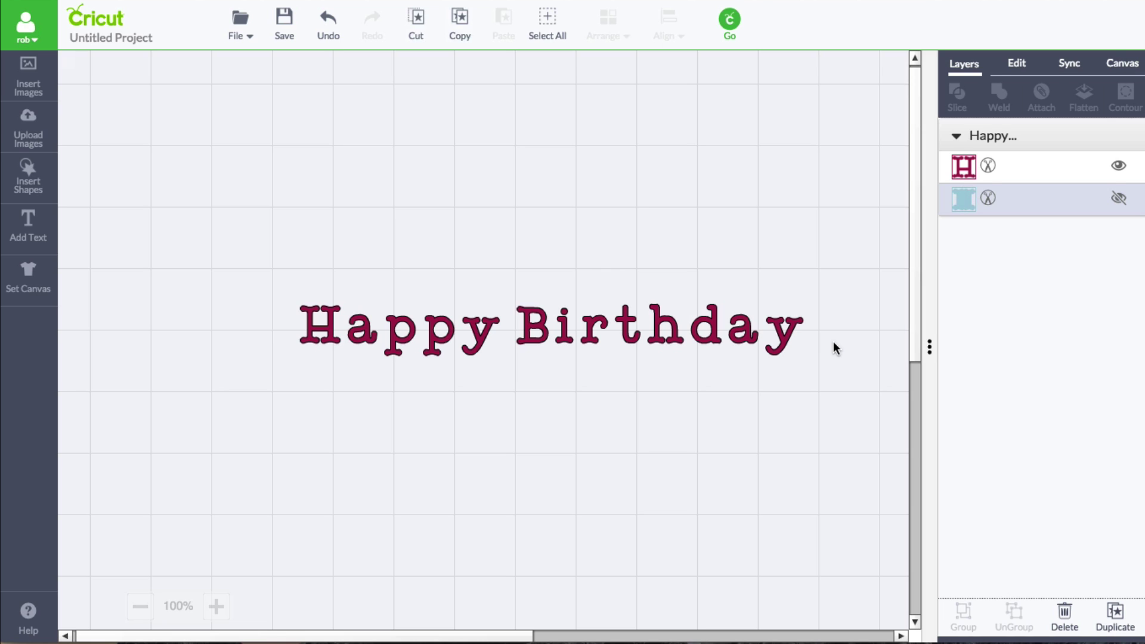
pyautogui.click(690, 326)
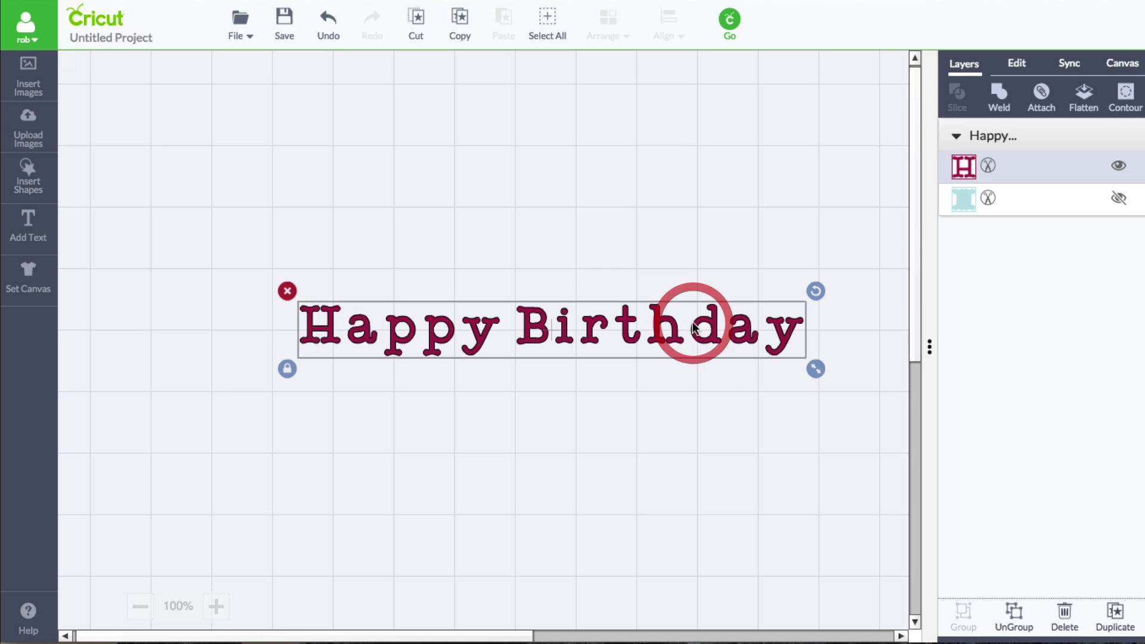
# Filter to Cricut Fonts, search 'disne' and apply Disney Mickey to the text
pyautogui.click(1021, 70)
pyautogui.click(1048, 115)
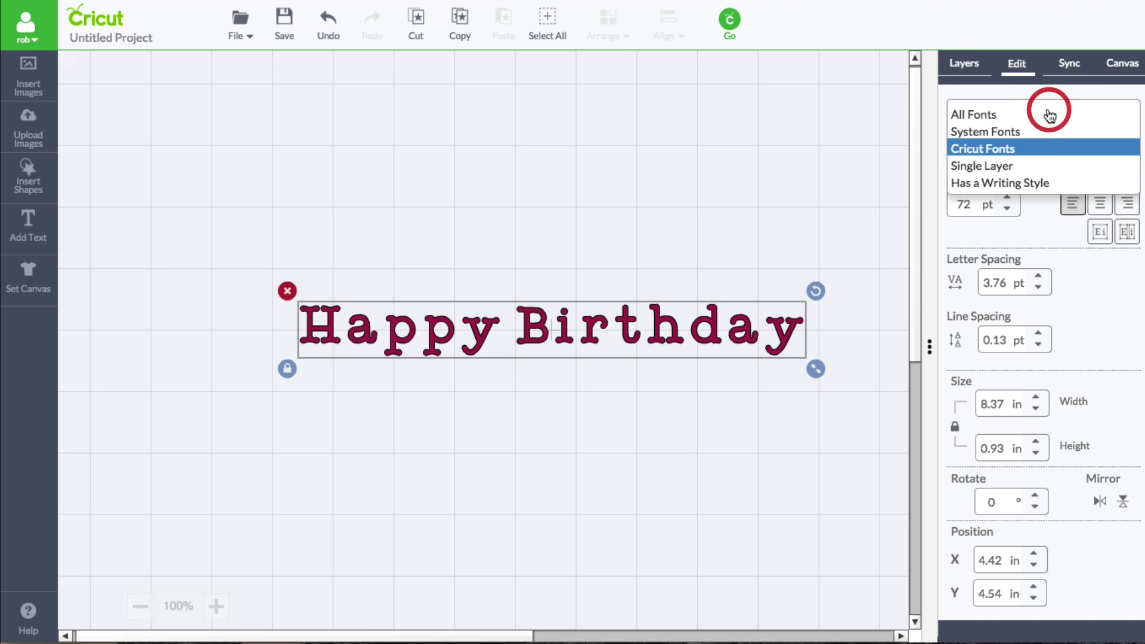
pyautogui.click(1013, 152)
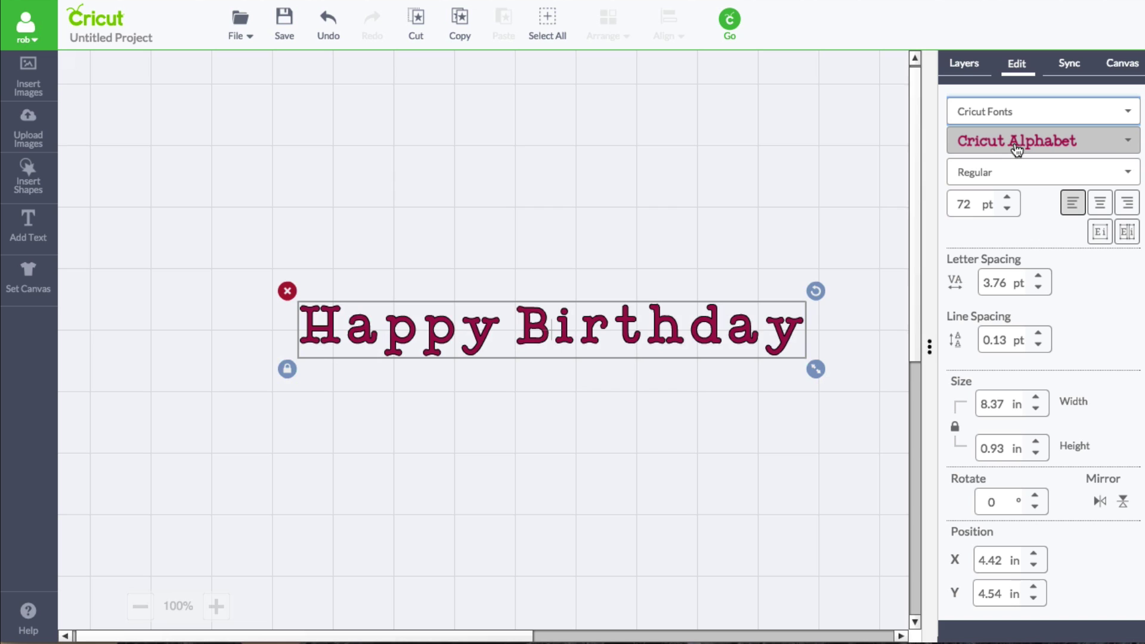
pyautogui.click(1017, 148)
pyautogui.write('alpha')
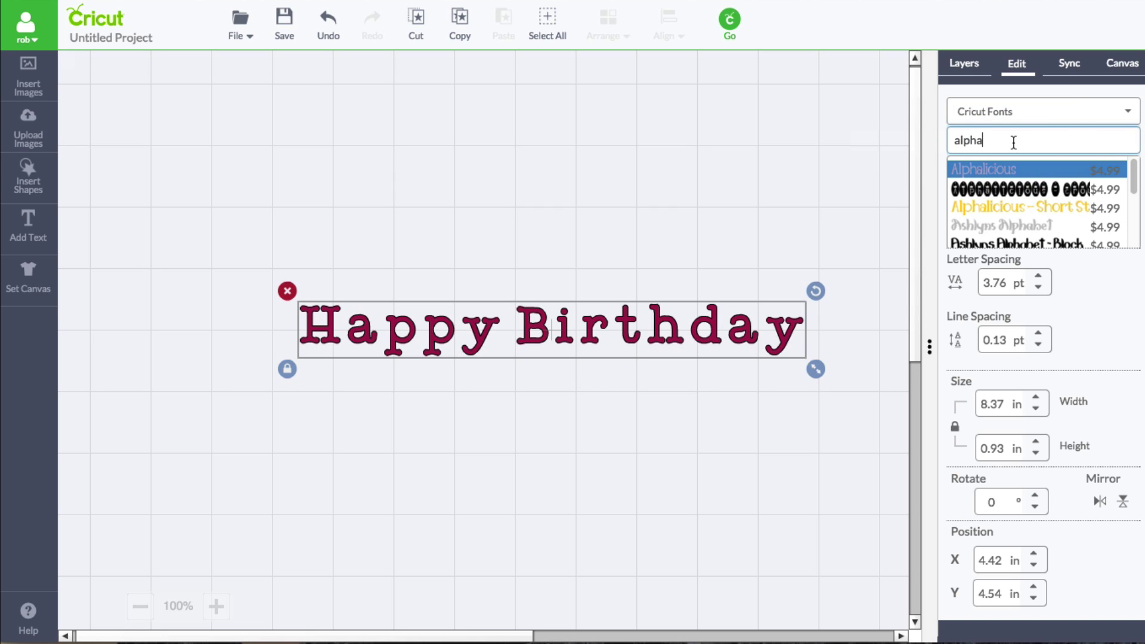
pyautogui.press('BackSpace')
pyautogui.press('BackSpace')
pyautogui.press('BackSpace')
pyautogui.press('BackSpace')
pyautogui.press('BackSpace')
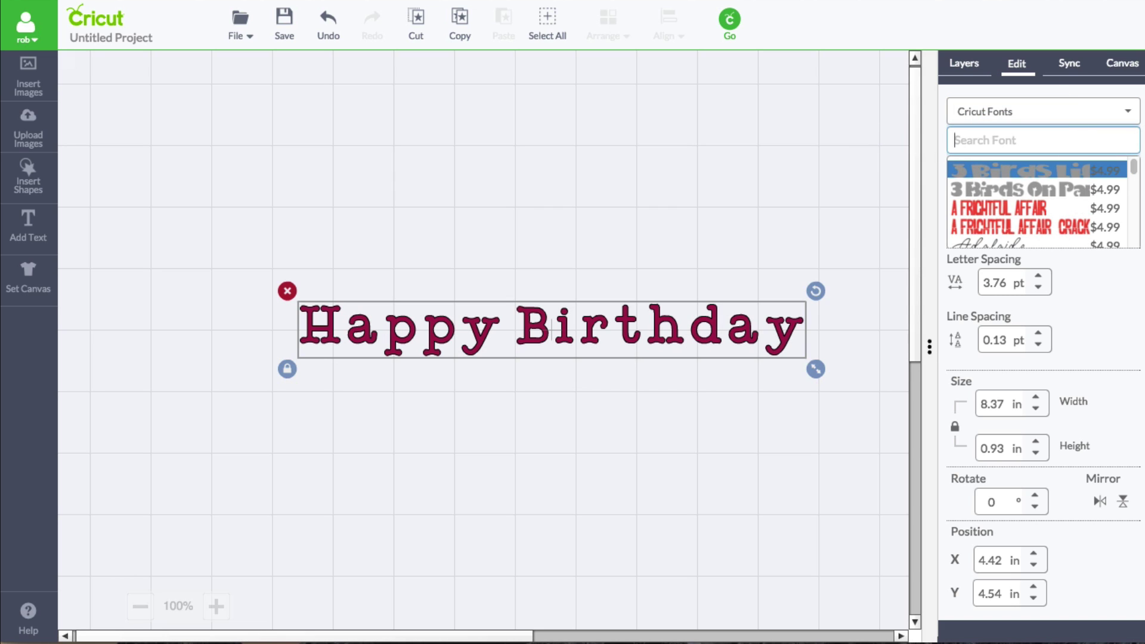
pyautogui.write('disne')
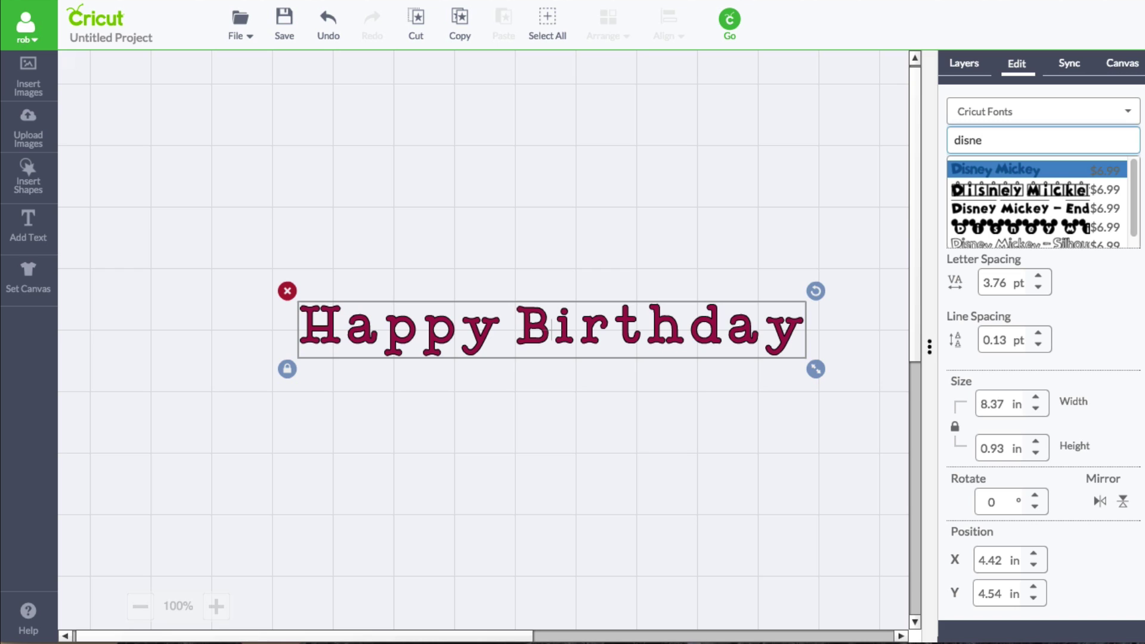
pyautogui.click(1028, 172)
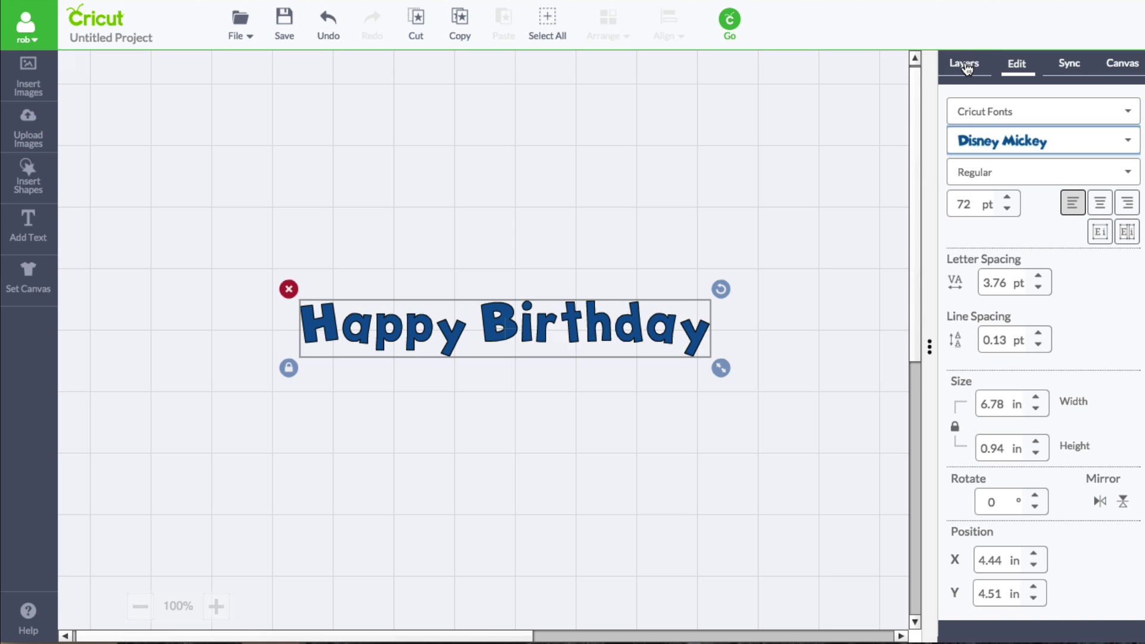
pyautogui.click(966, 66)
# Select the red Happy Birthday letter layer and try Contour to hide its inner cuts
pyautogui.click(1100, 199)
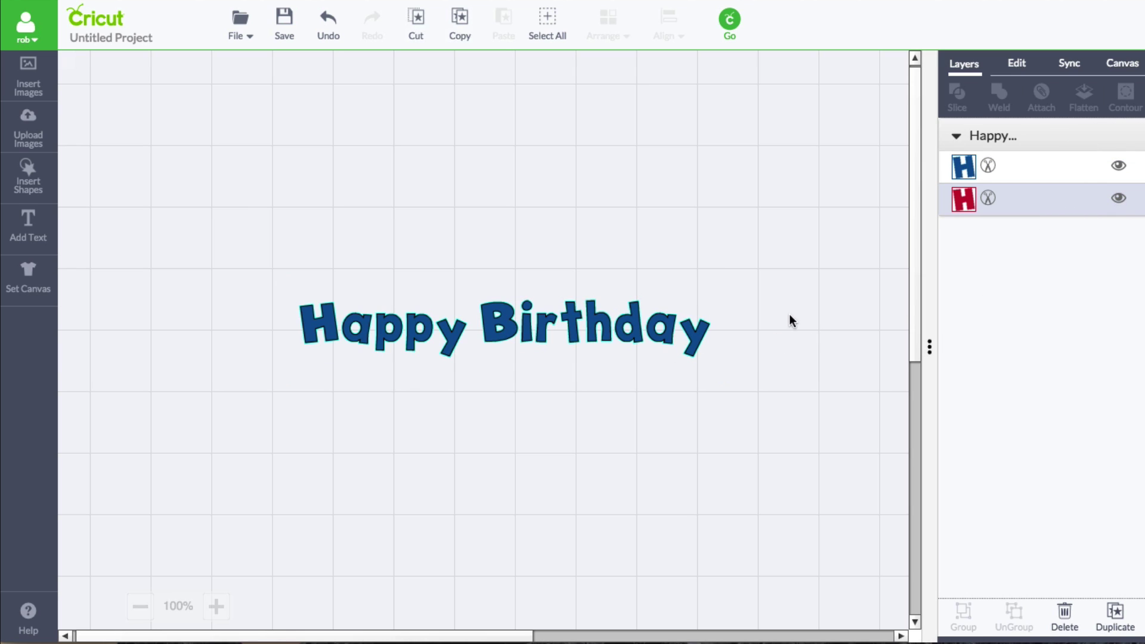
pyautogui.click(726, 428)
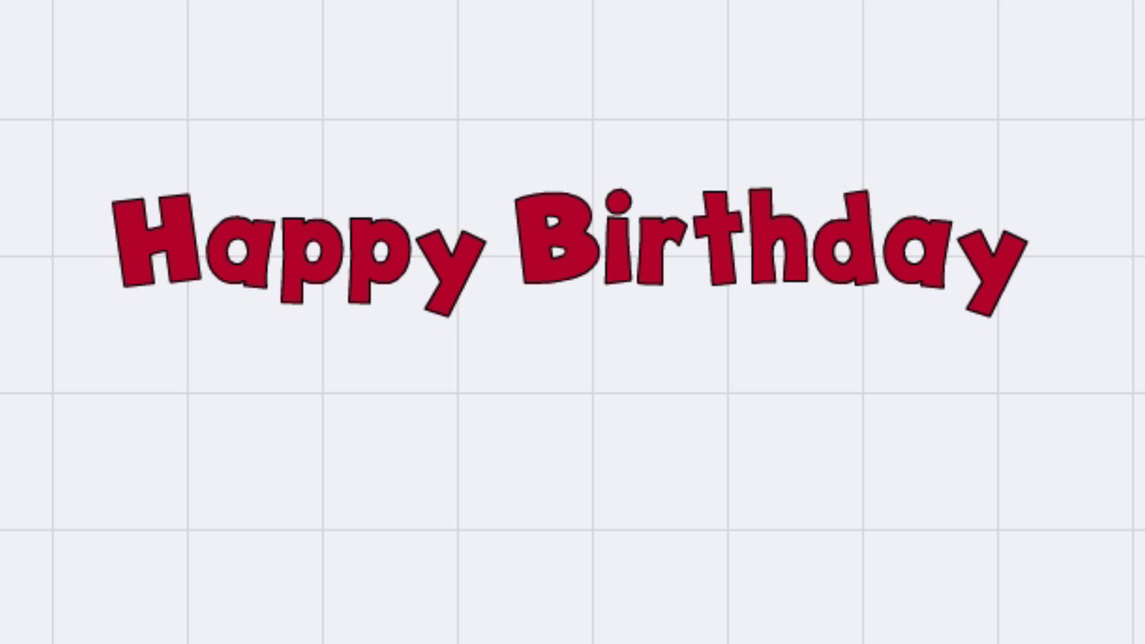
pyautogui.click(933, 263)
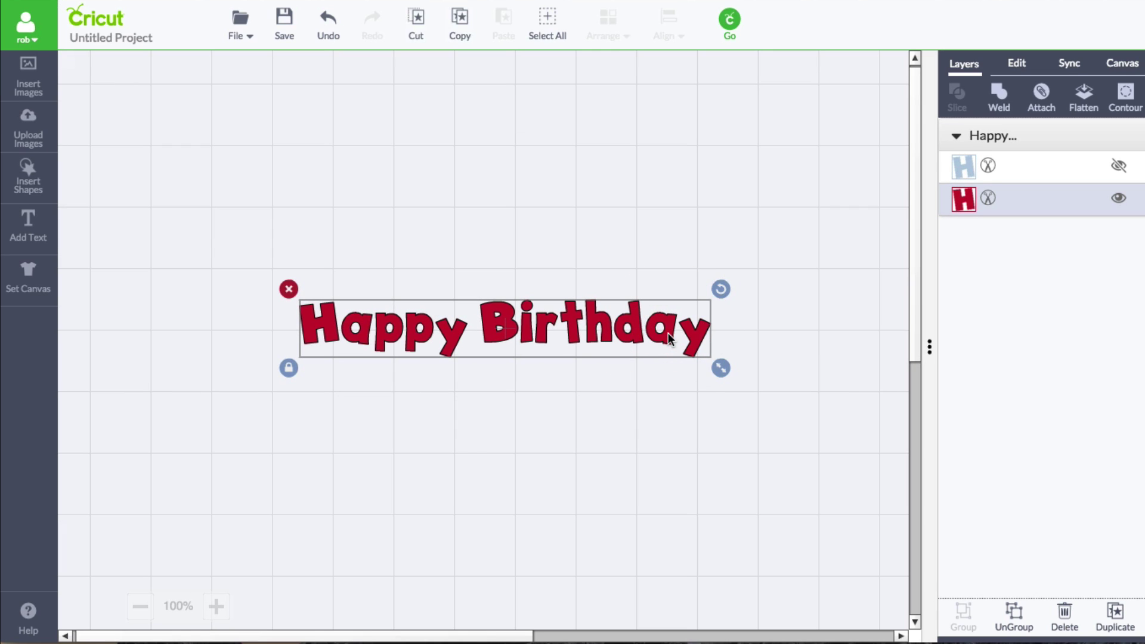
pyautogui.click(1126, 93)
# Ungroup the text to layers, producing the blue Image1409 and red Image1408
pyautogui.click(1017, 63)
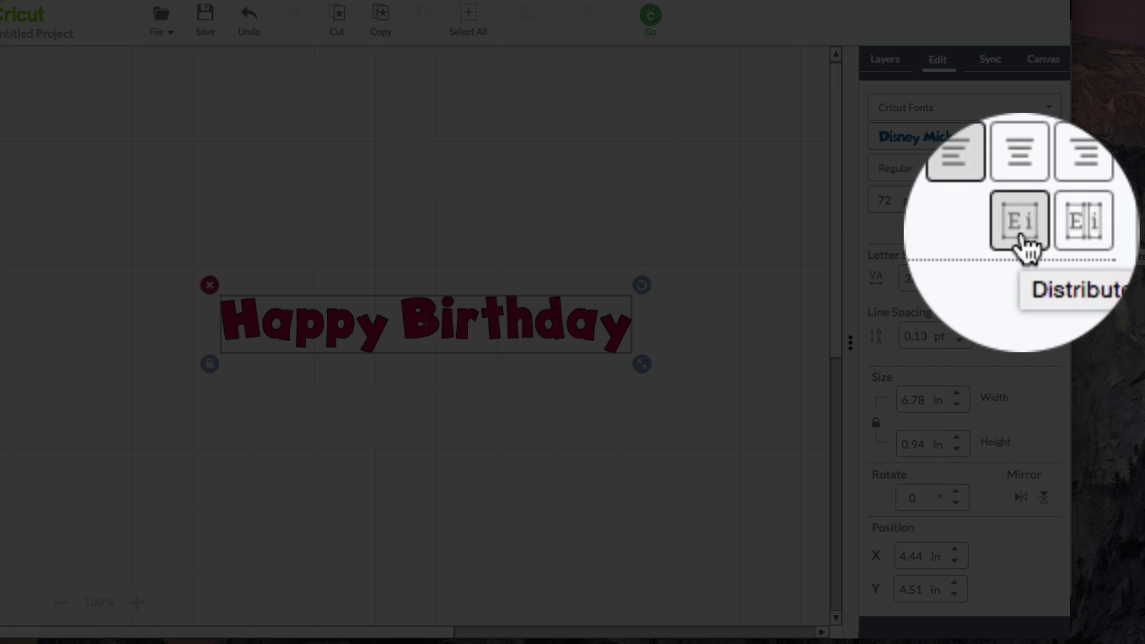
pyautogui.click(1026, 246)
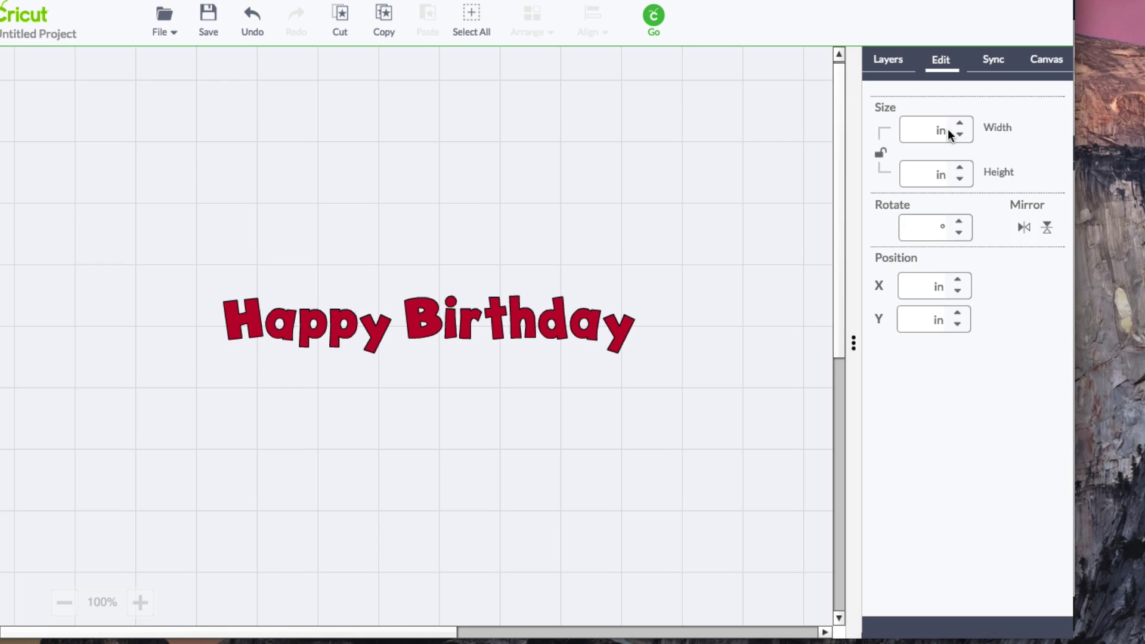
pyautogui.click(885, 60)
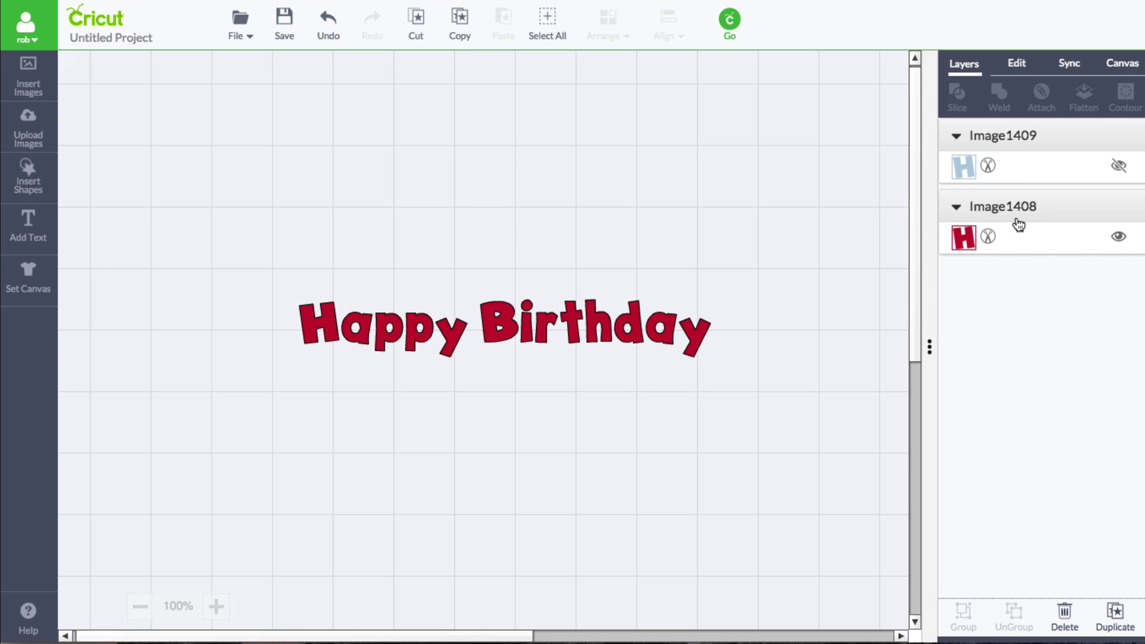
# Keep Image1409 hidden and weld the red letters into a single Welded Image
pyautogui.click(1118, 168)
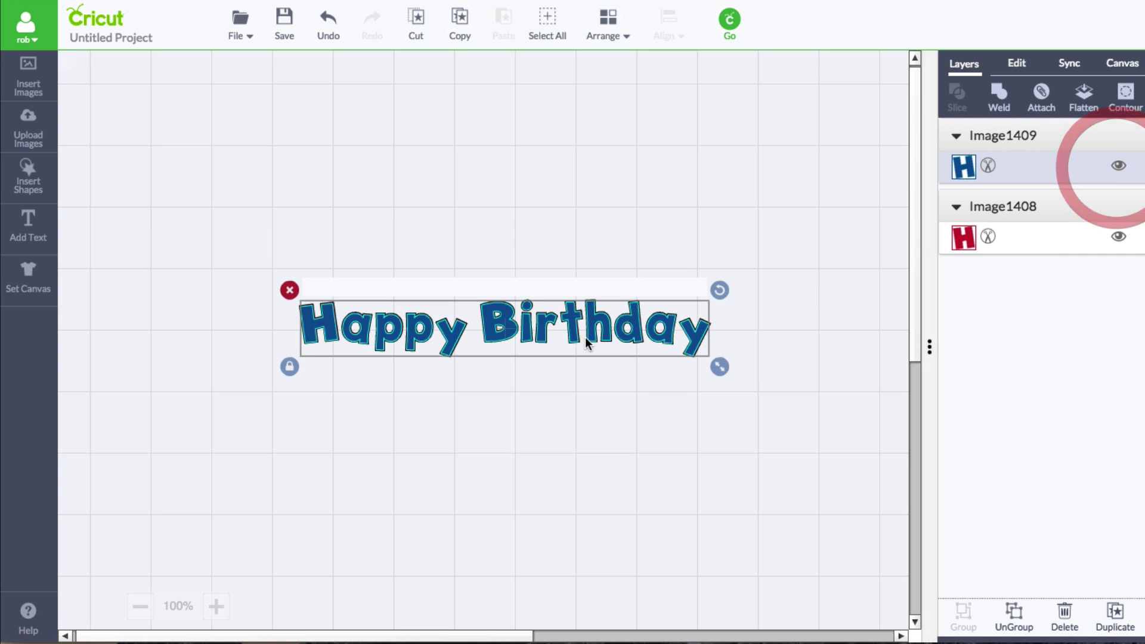
pyautogui.moveTo(203, 229); pyautogui.dragTo(774, 401)
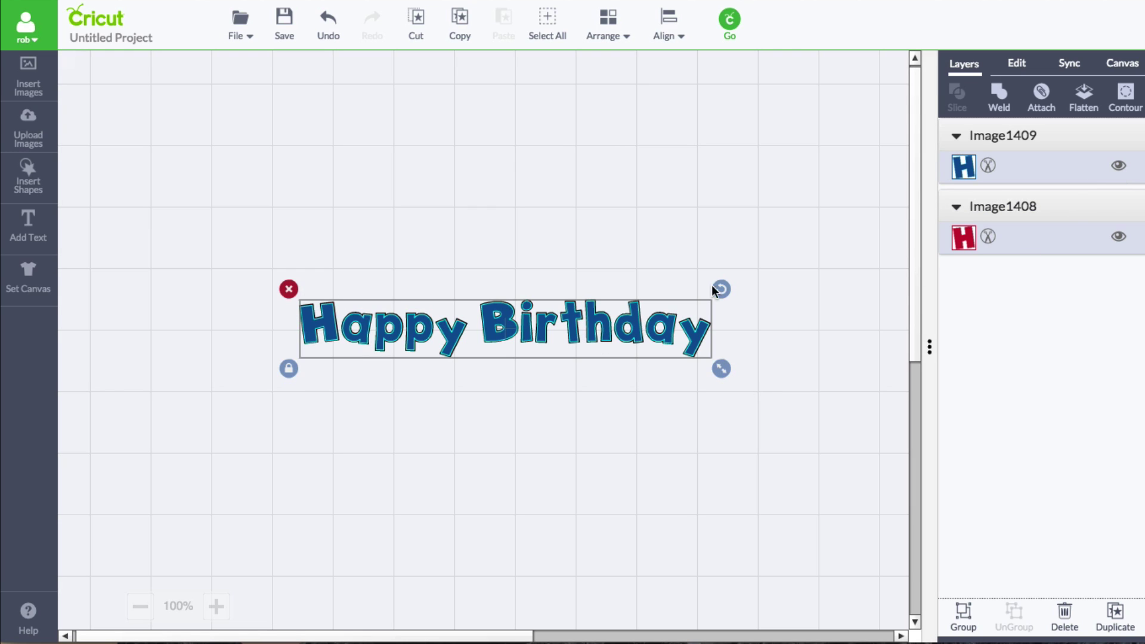
pyautogui.click(1125, 168)
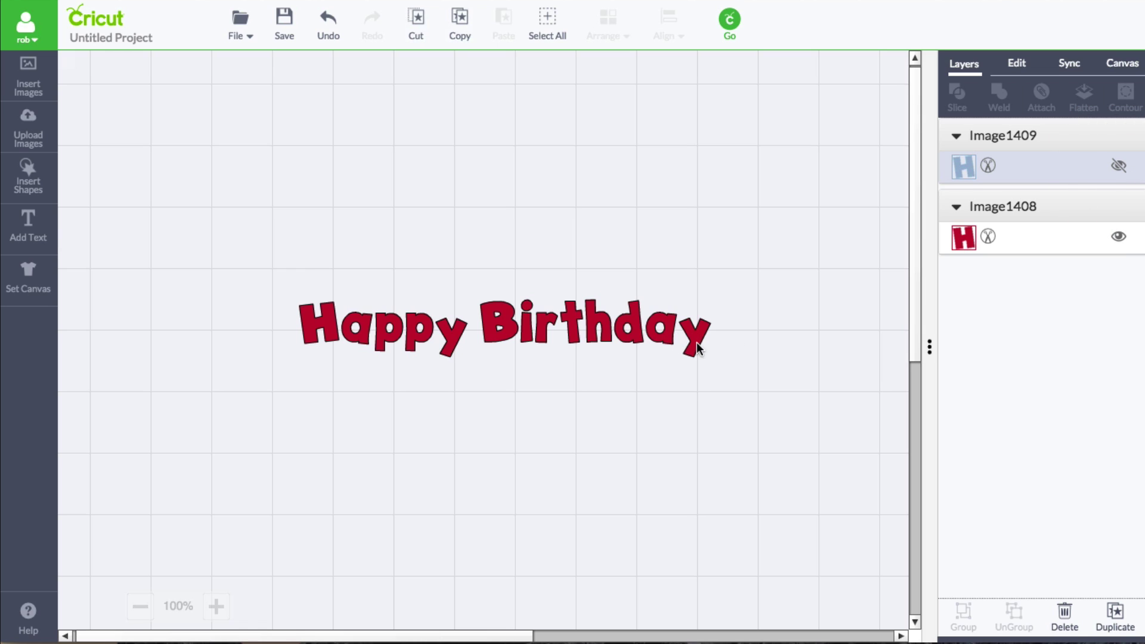
pyautogui.click(665, 331)
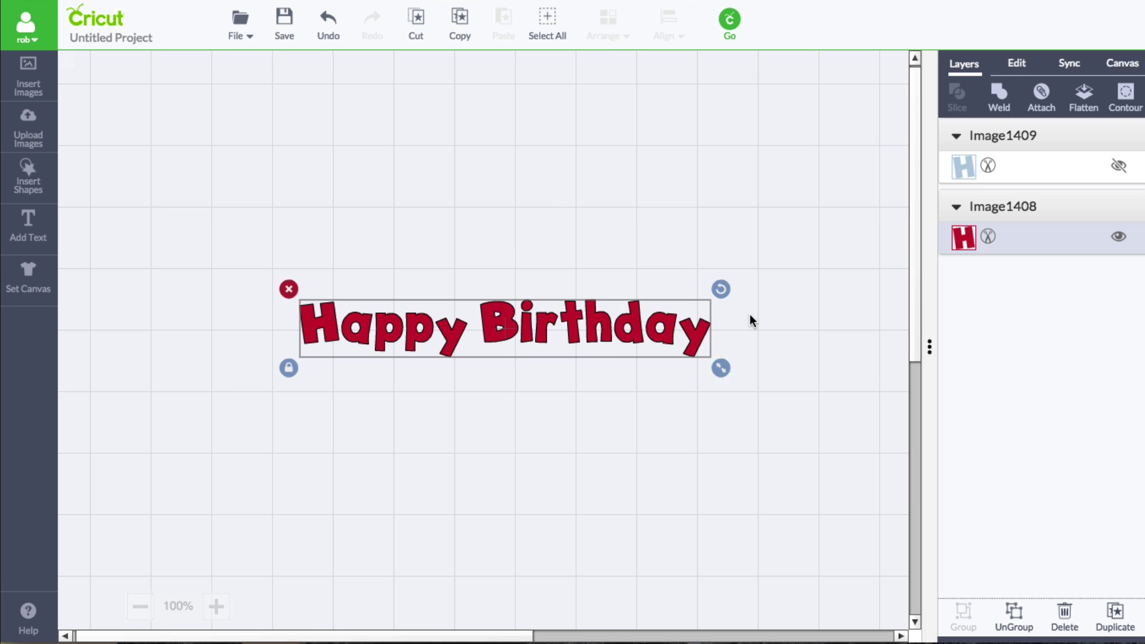
pyautogui.click(999, 96)
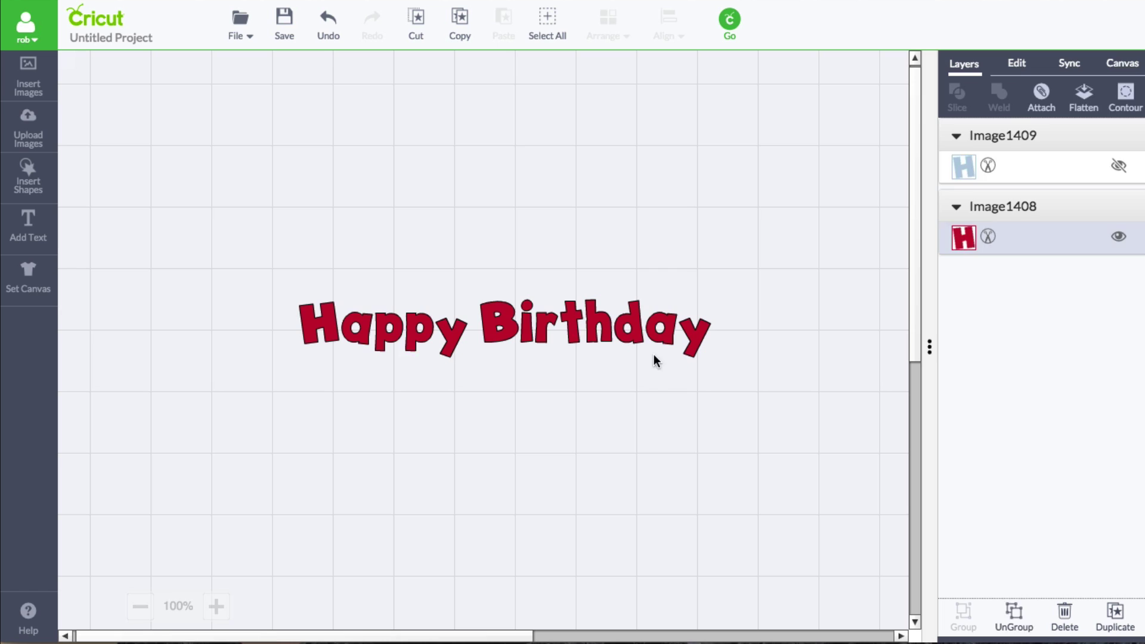
pyautogui.click(649, 336)
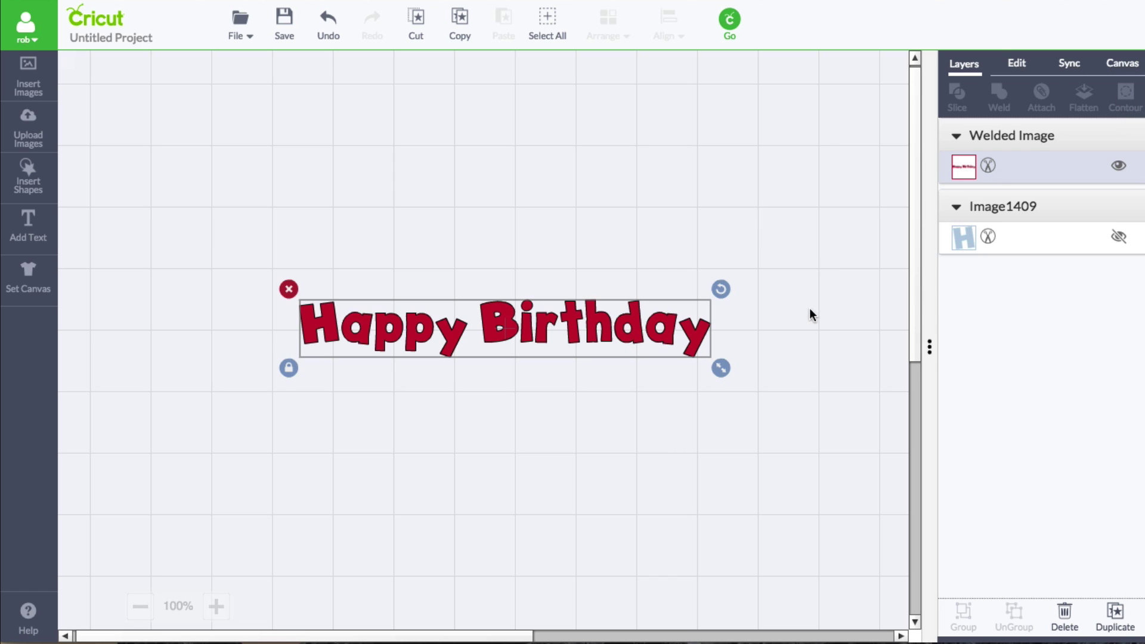
# Insert a square, unlock proportions and stretch it to about 10.78 x 2.7 in over the text
pyautogui.click(36, 188)
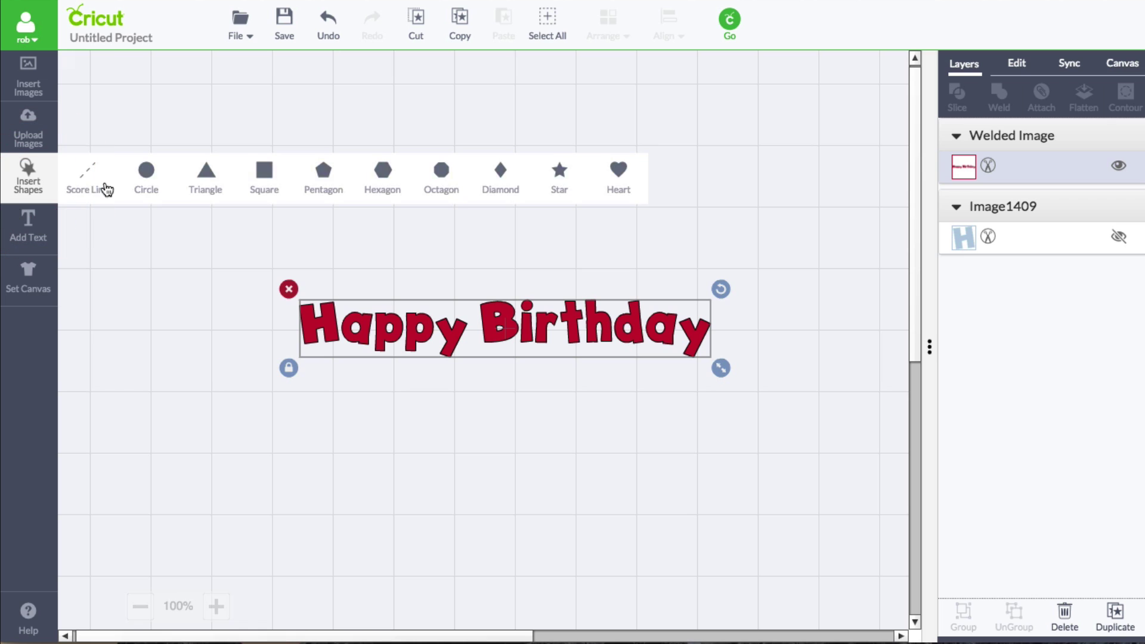
pyautogui.click(263, 173)
pyautogui.moveTo(455, 488); pyautogui.dragTo(234, 349)
pyautogui.click(150, 402)
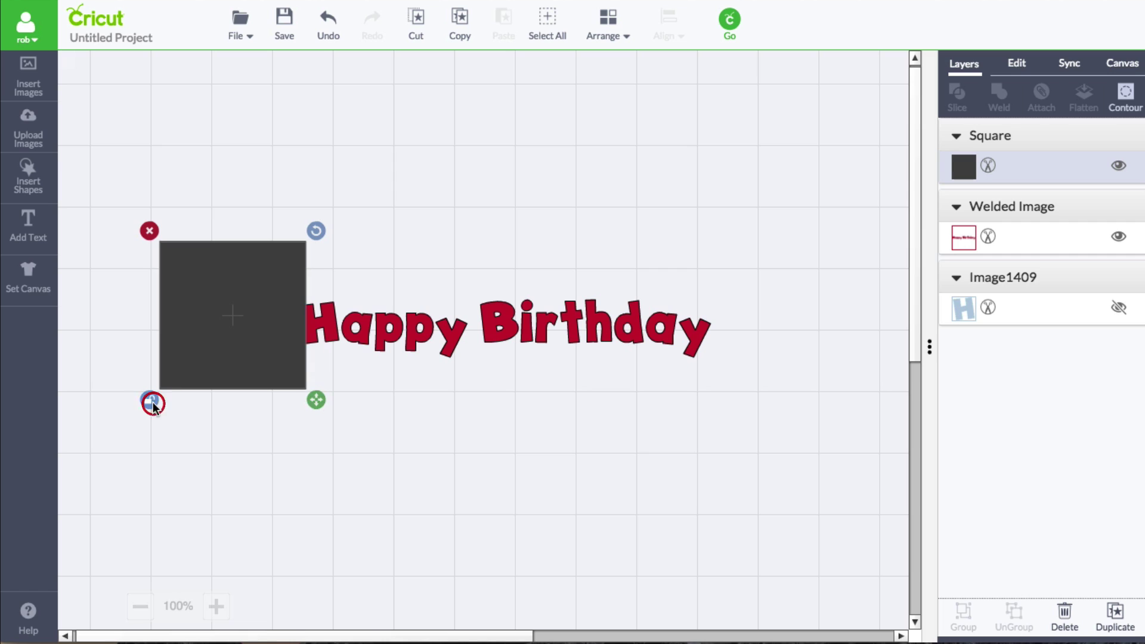
pyautogui.moveTo(322, 404); pyautogui.dragTo(839, 421)
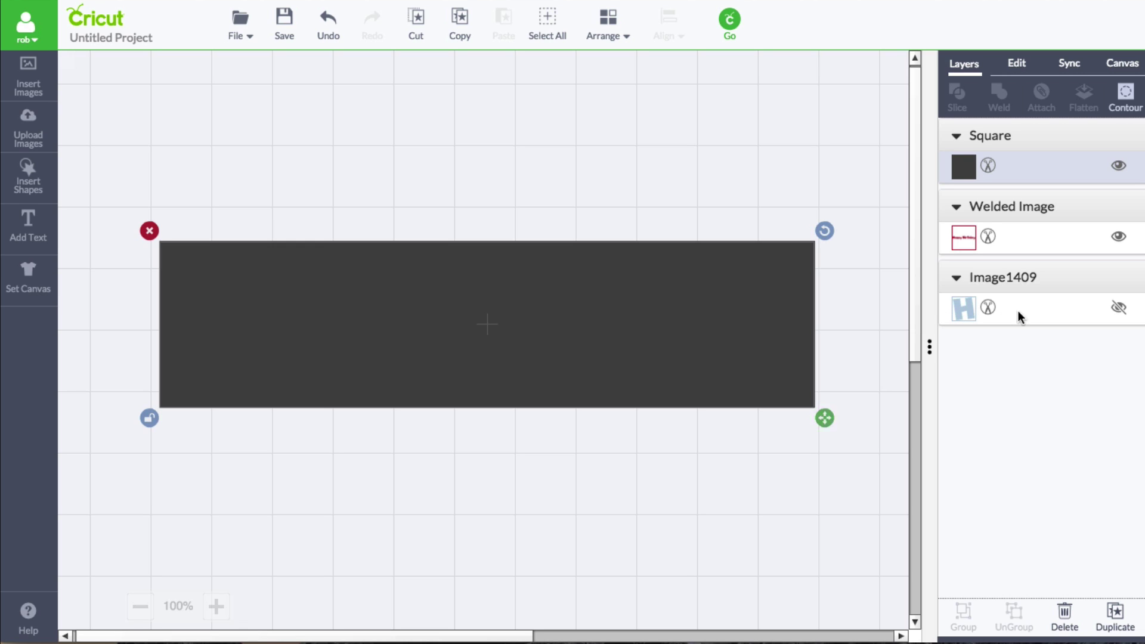
pyautogui.click(442, 167)
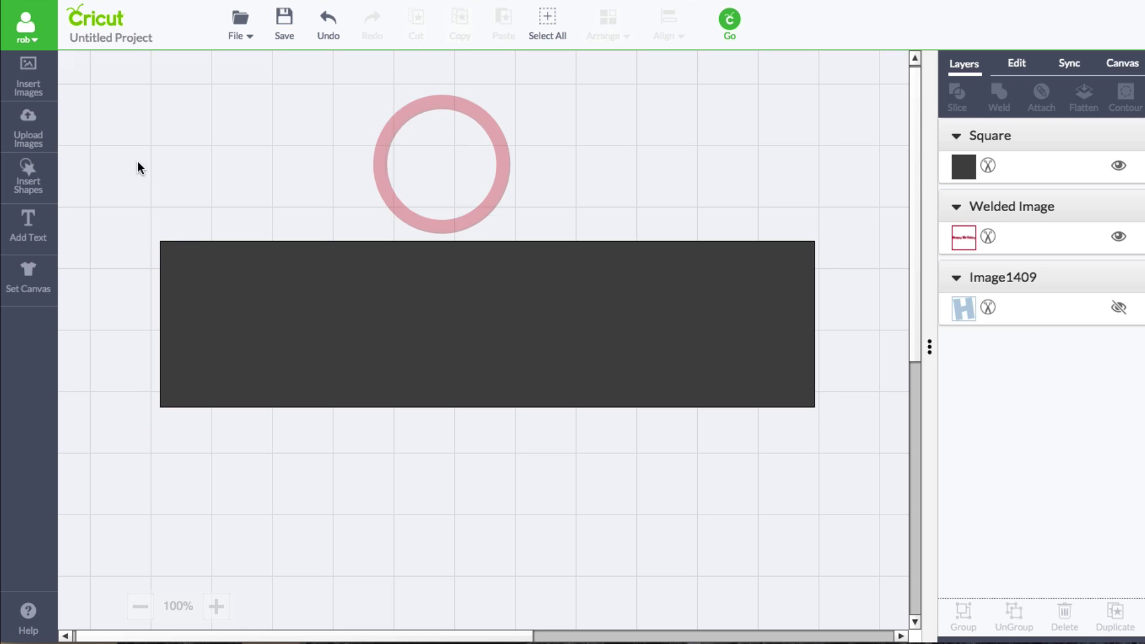
# Slice the rectangle with the red text, then delete Sliced Images C and B, keeping Sliced Image D
pyautogui.moveTo(110, 167); pyautogui.dragTo(897, 475)
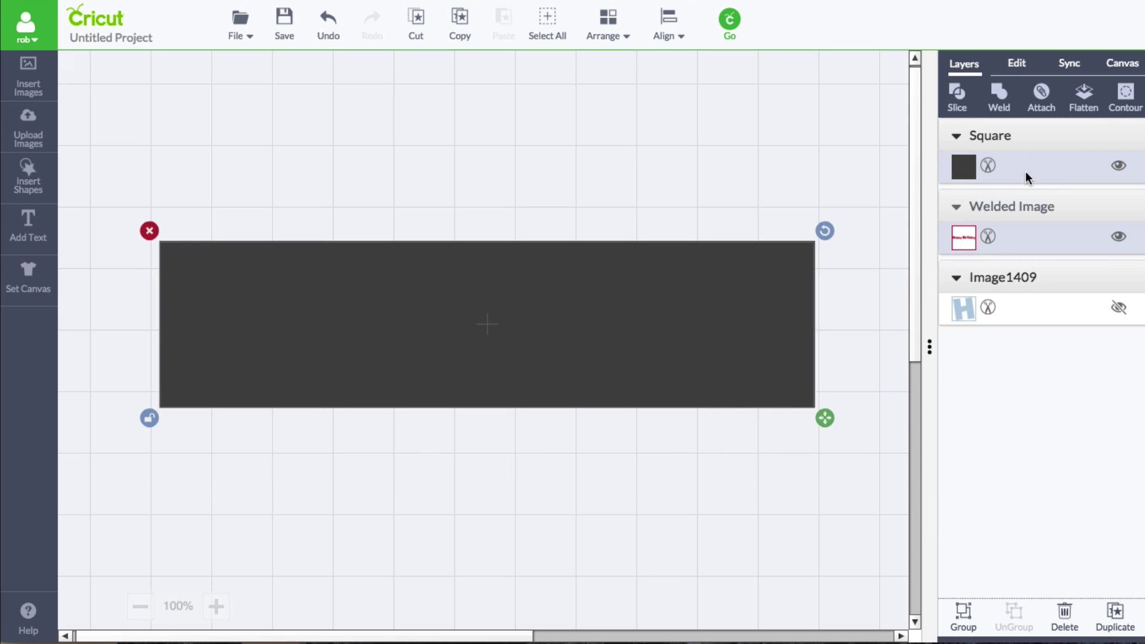
pyautogui.click(958, 100)
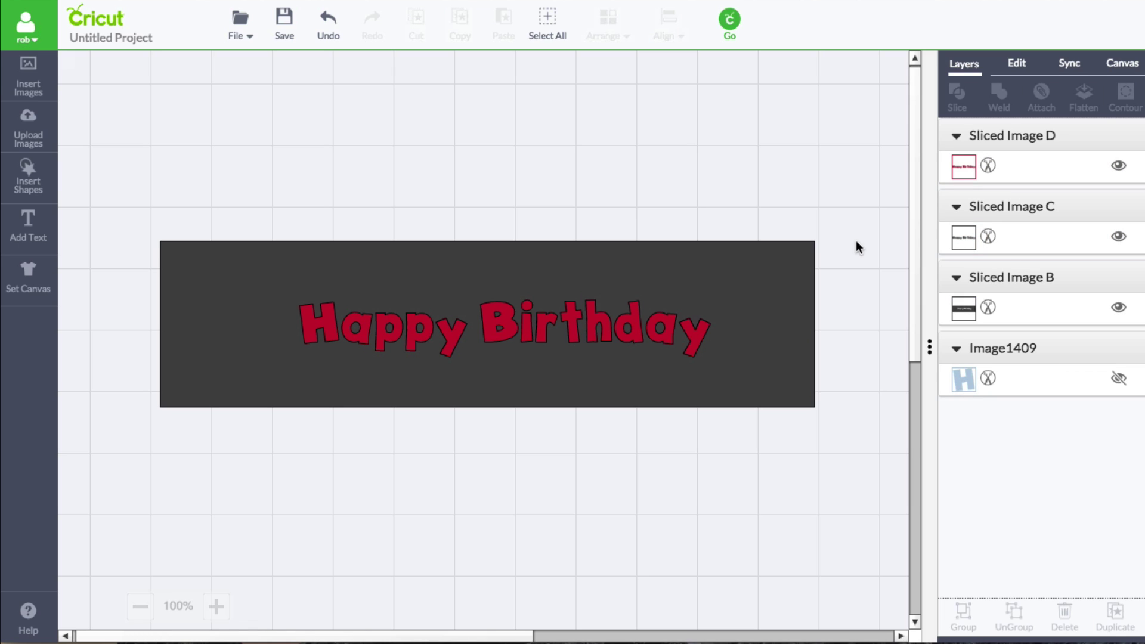
pyautogui.click(1047, 239)
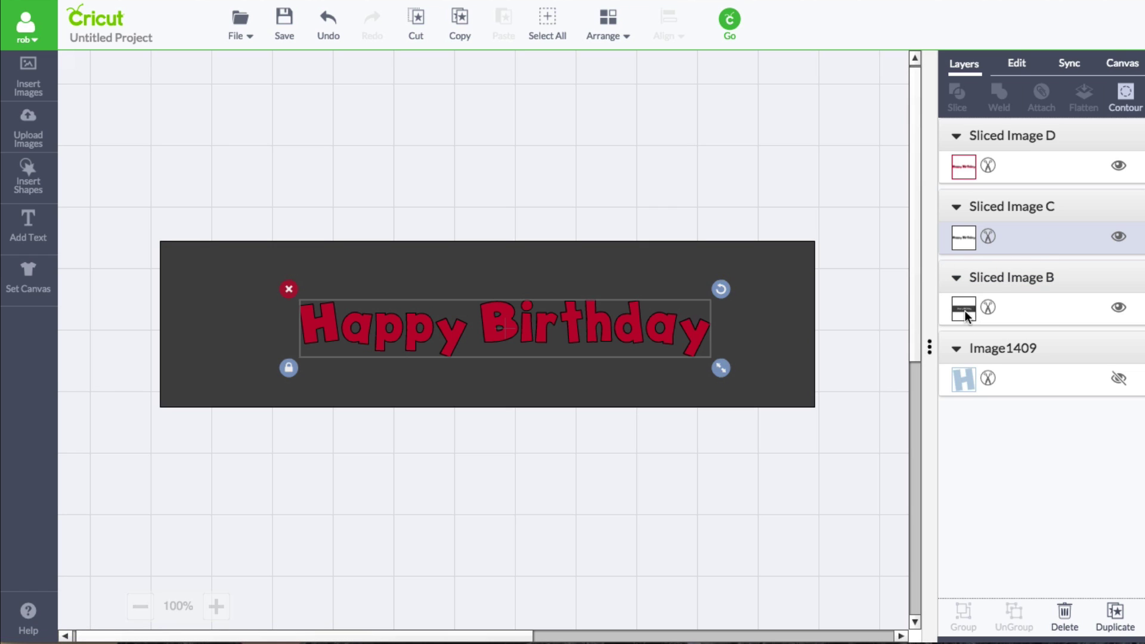
pyautogui.keyDown('shift'); pyautogui.click(1048, 308); pyautogui.keyUp('shift')
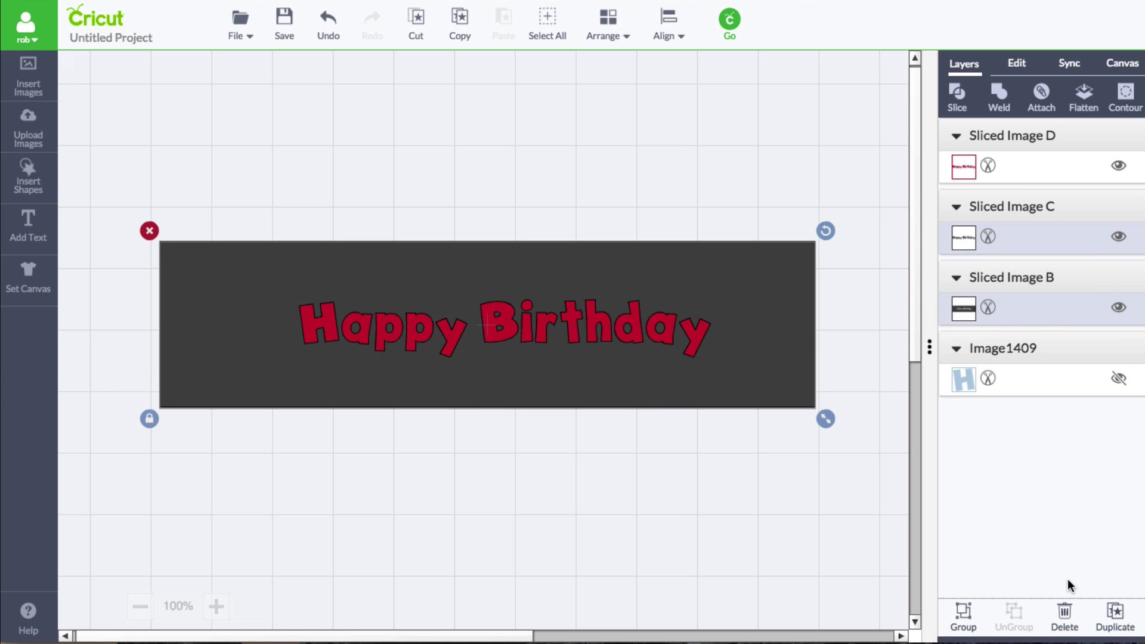
pyautogui.click(1064, 613)
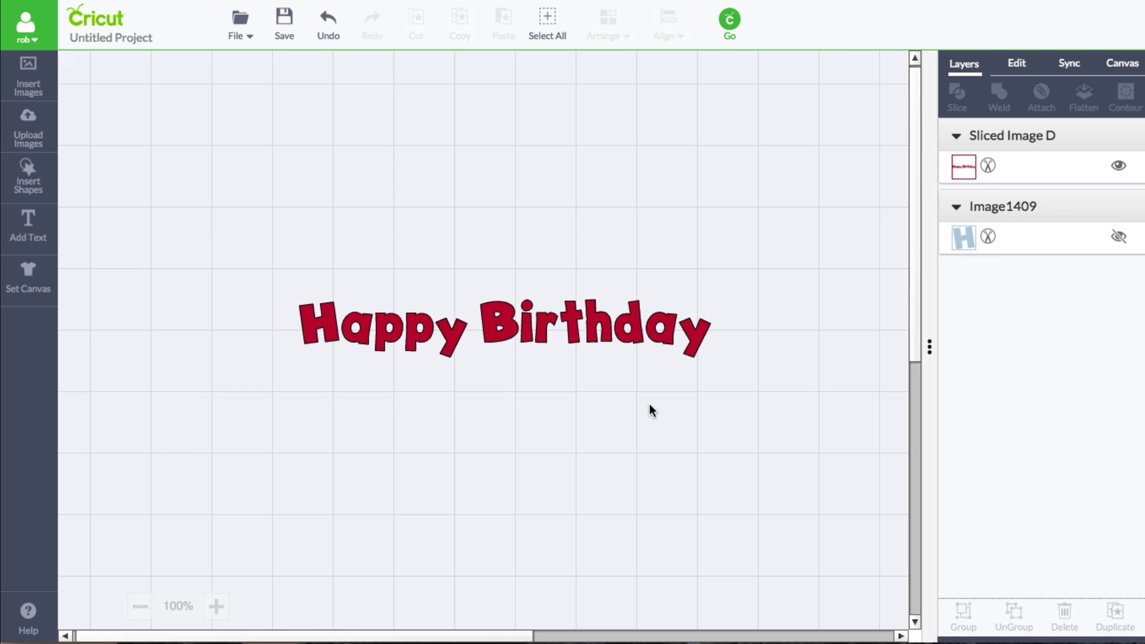
# Use Contour to fill the counters of d, a, both B holes, both p's and the a in Happy
pyautogui.click(673, 327)
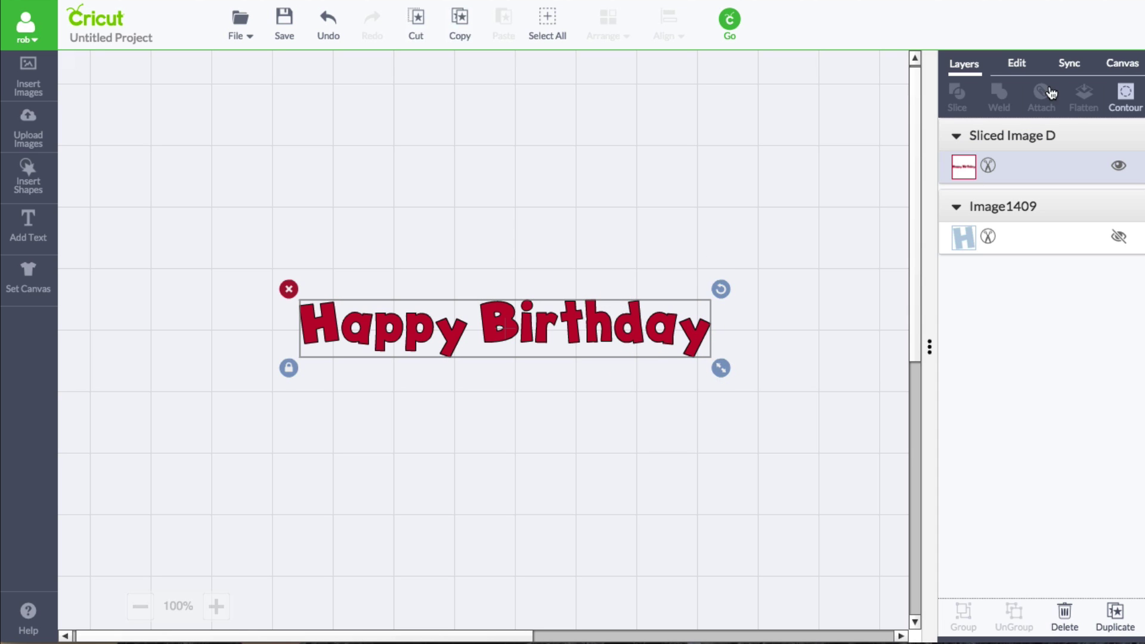
pyautogui.click(1119, 94)
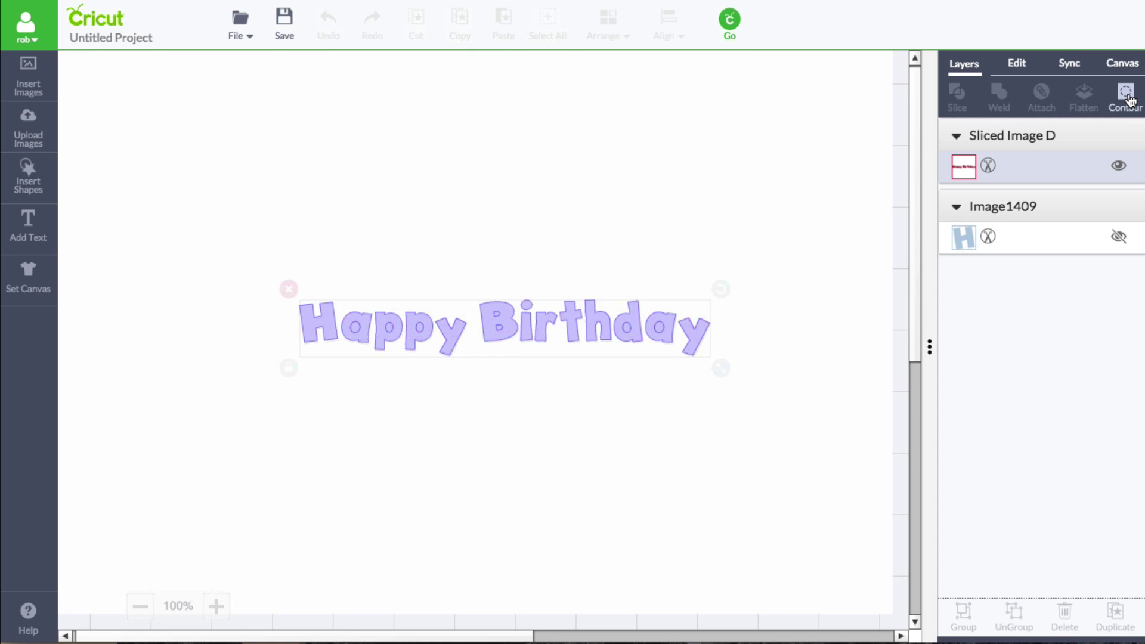
pyautogui.click(626, 328)
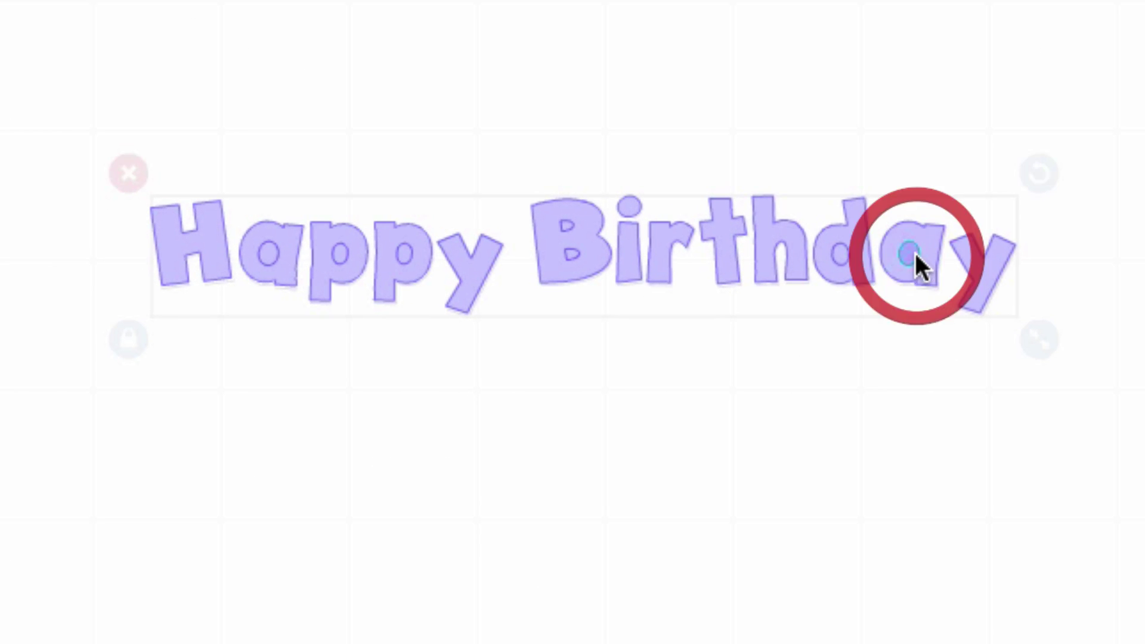
pyautogui.click(841, 255)
pyautogui.click(574, 254)
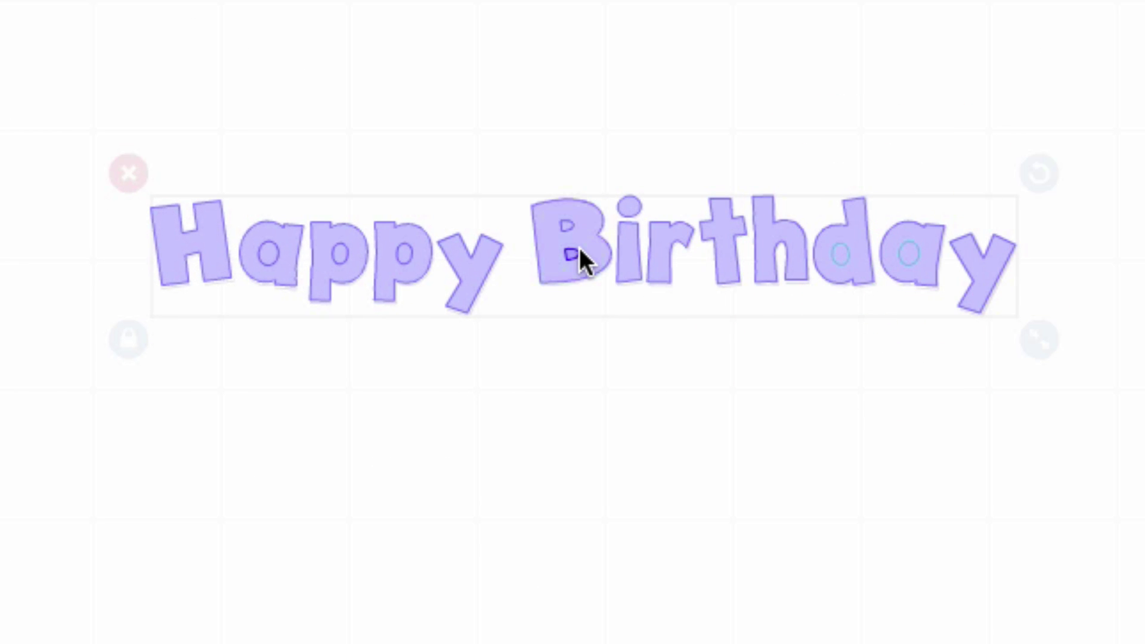
pyautogui.click(574, 248)
pyautogui.click(567, 223)
pyautogui.click(410, 252)
pyautogui.click(345, 252)
pyautogui.click(272, 257)
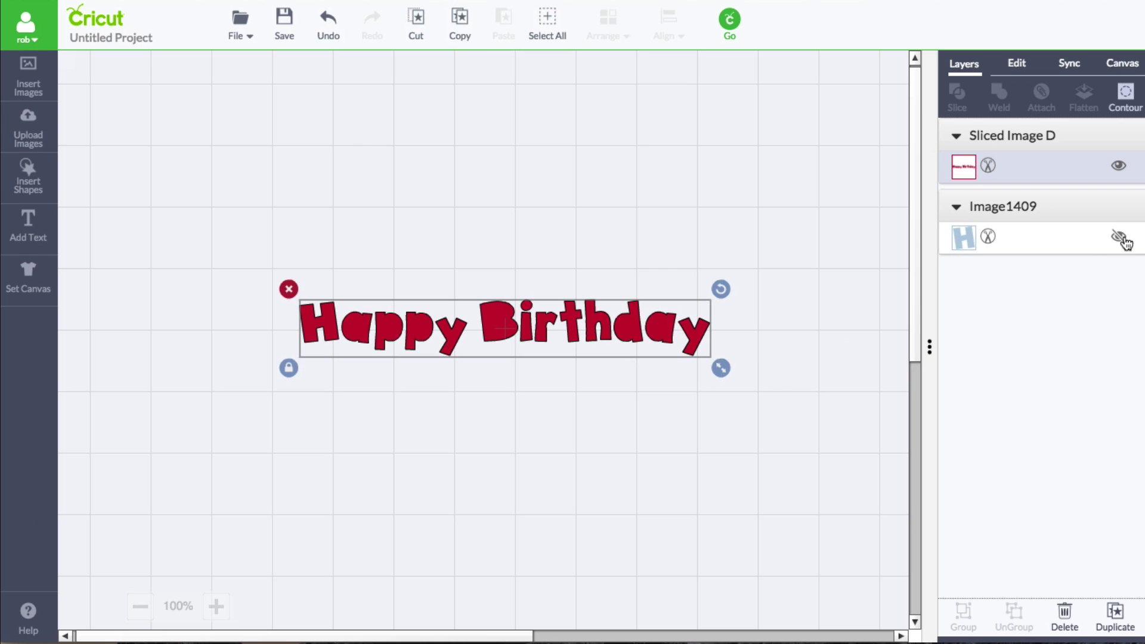
# Unhide the blue Image1409 layer and move it to front over the red letters
pyautogui.click(1121, 237)
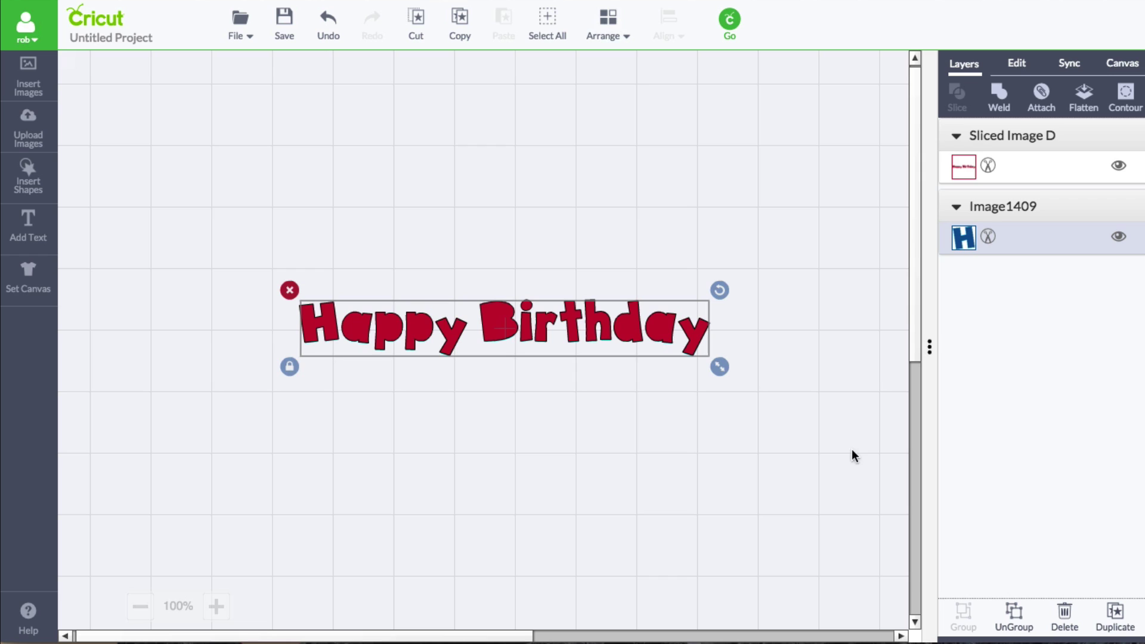
pyautogui.click(609, 29)
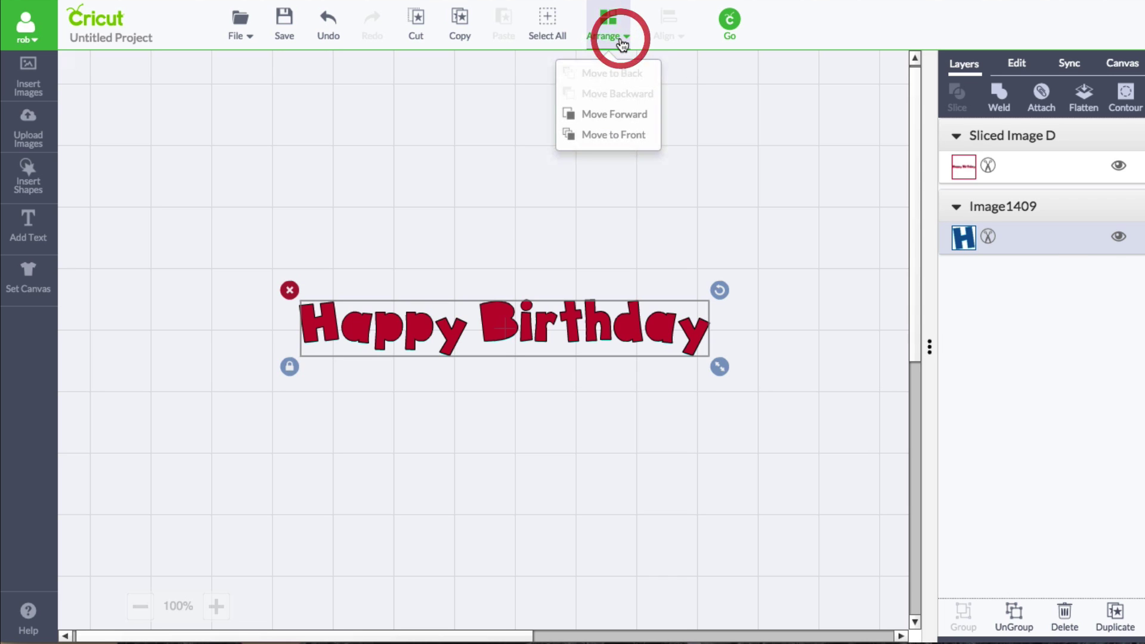
pyautogui.click(633, 138)
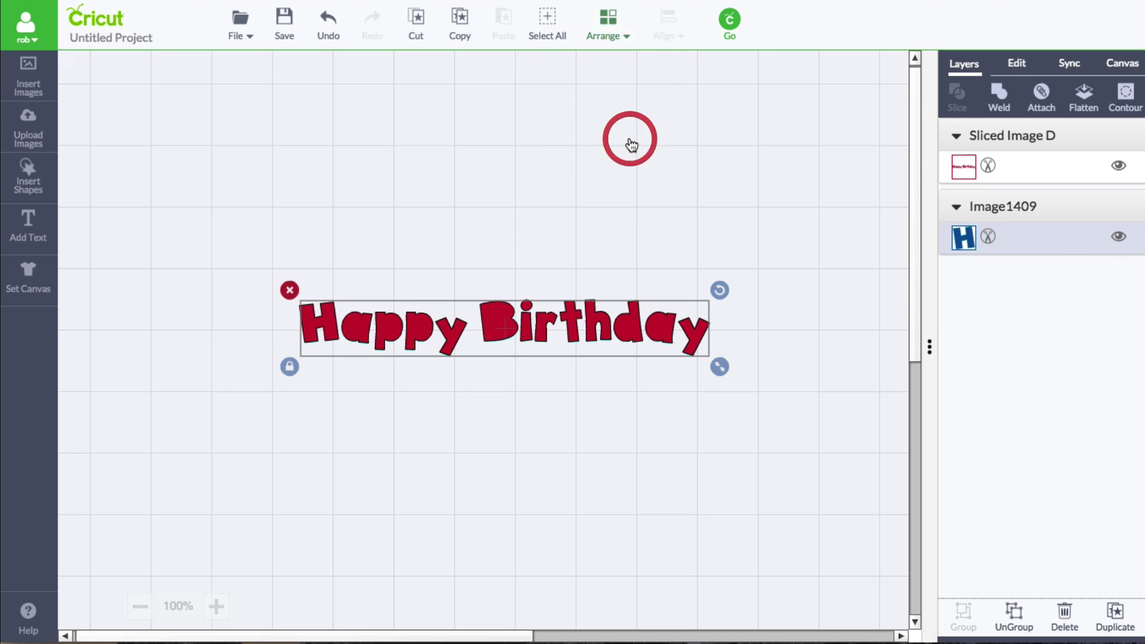
pyautogui.click(449, 489)
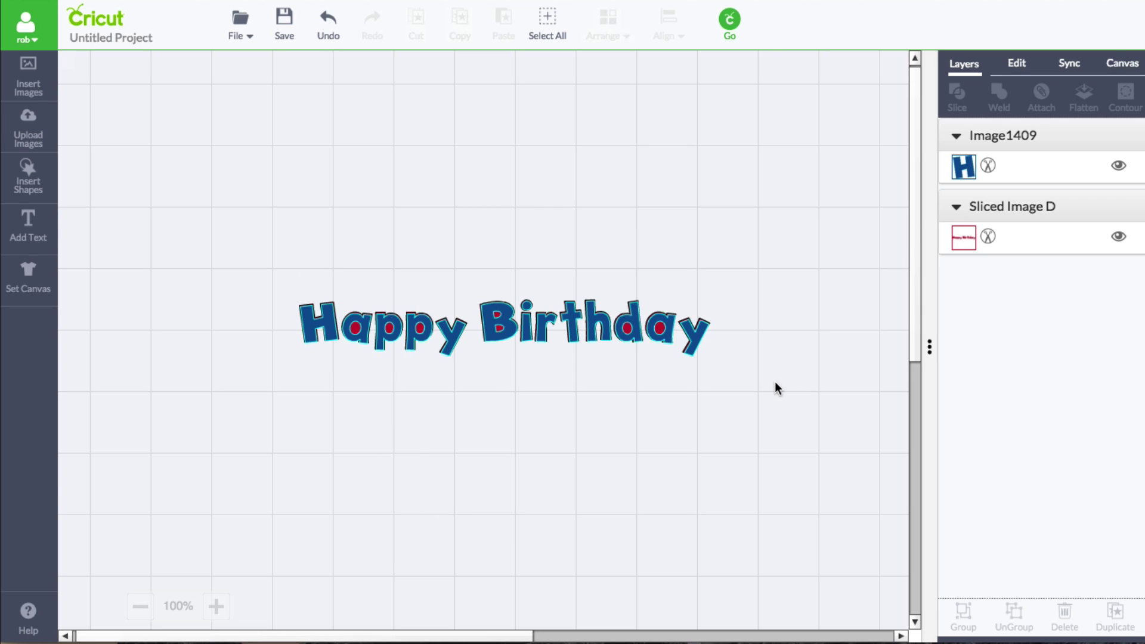